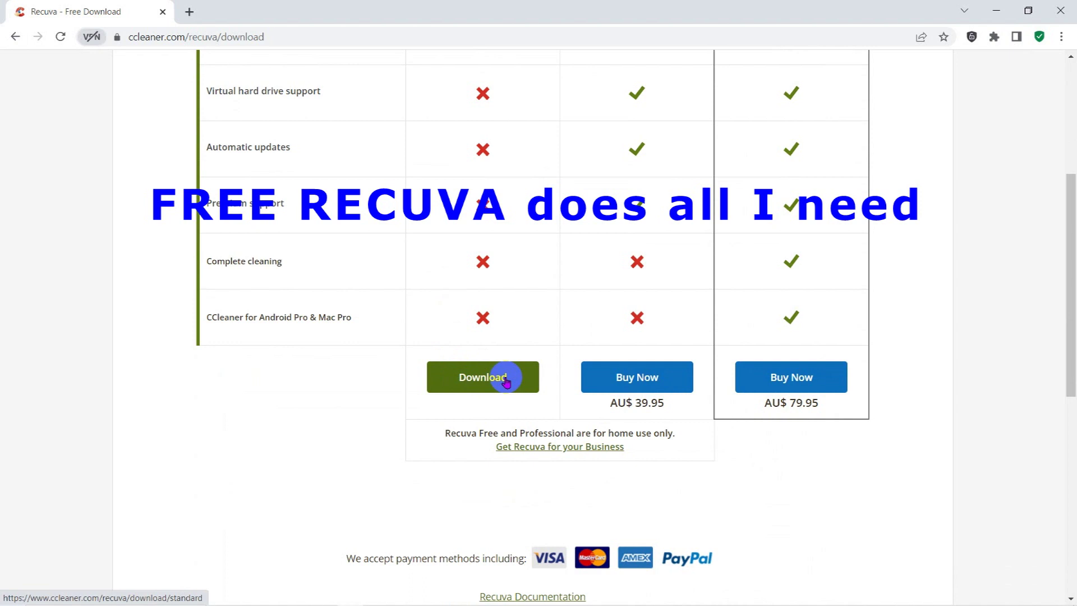
# - Download the free edition of Recuva and run the downloaded rcsetup153.exe installer
pyautogui.click(505, 379)
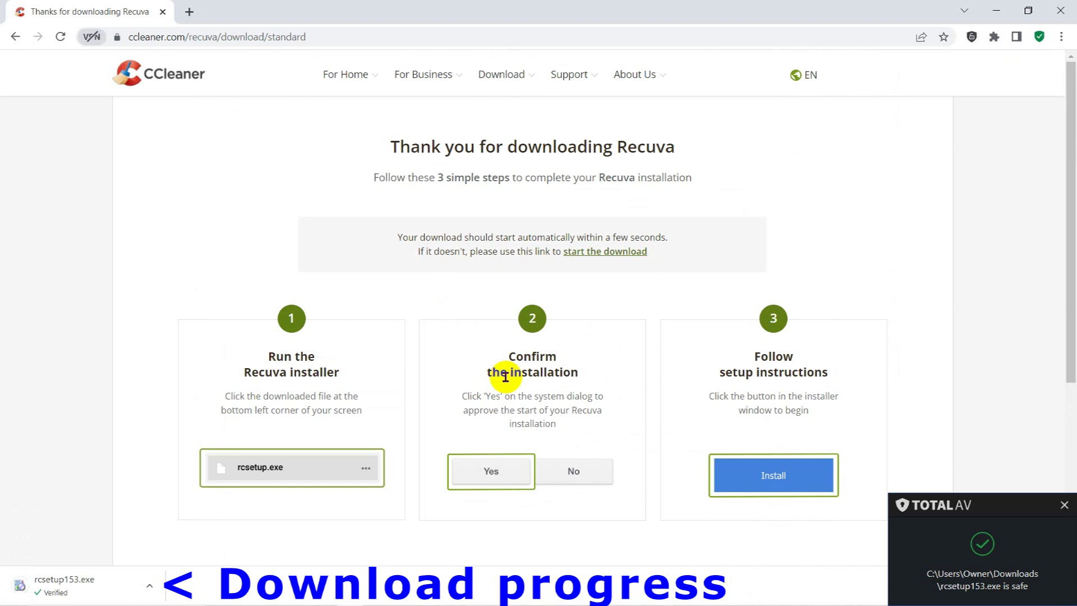
pyautogui.click(146, 587)
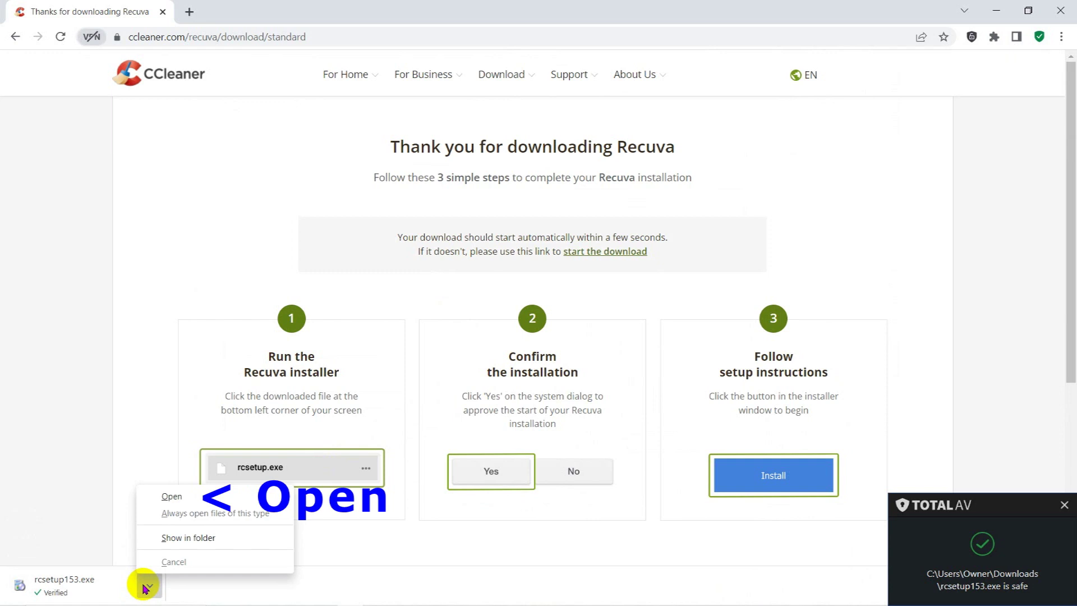
pyautogui.click(181, 498)
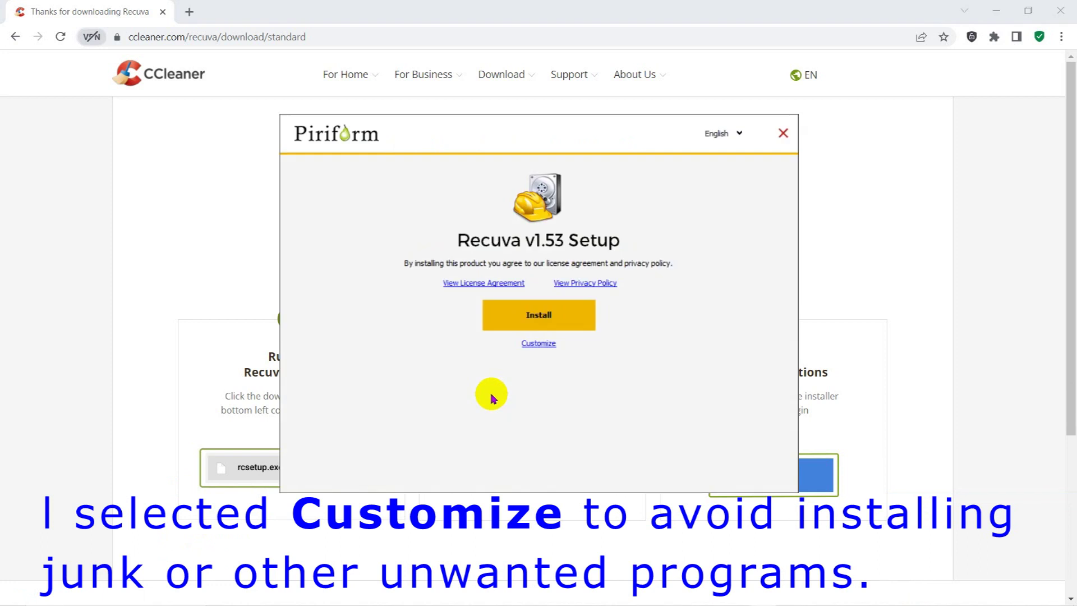
# - Customize the Recuva setup to leave out the Start Menu shortcuts, and start the installation
pyautogui.click(539, 344)
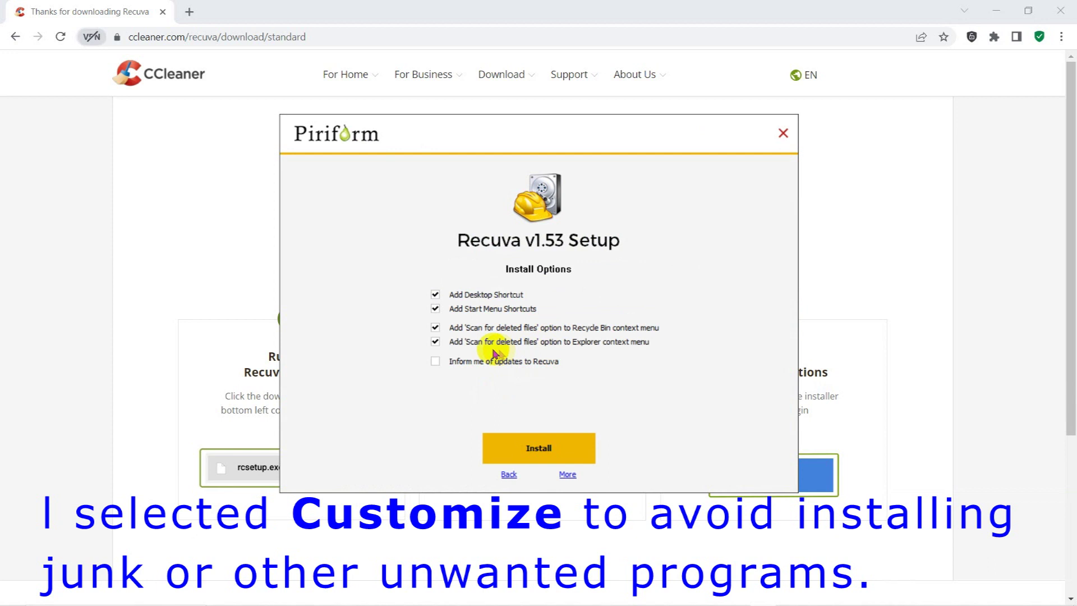
pyautogui.click(436, 308)
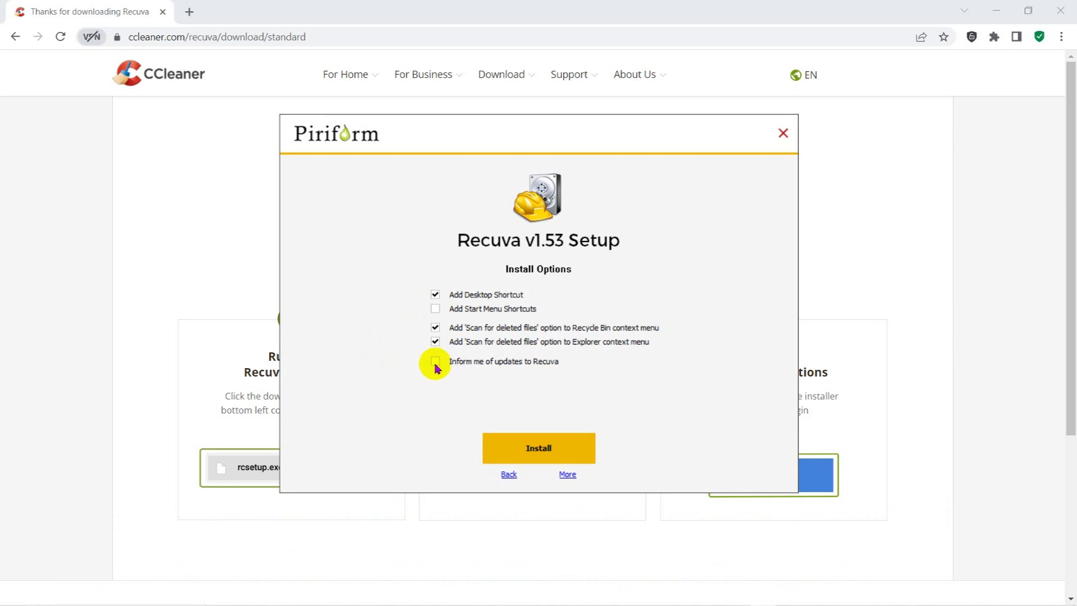
pyautogui.click(510, 436)
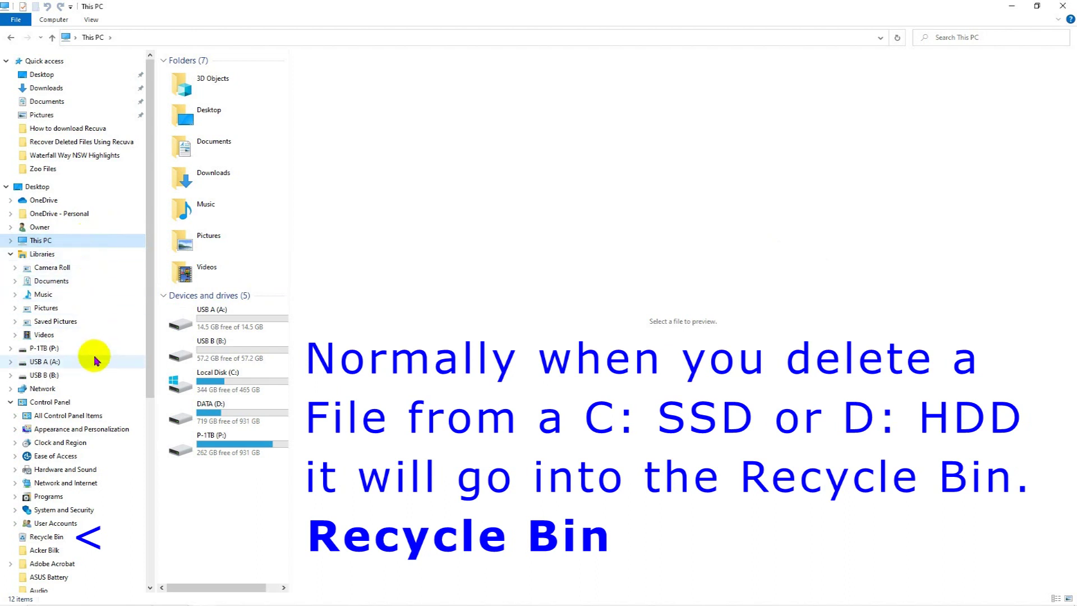
# - Inspect the contents of the Recycle Bin, the USB B (B:) drive and the USB A (A:) drive
pyautogui.click(96, 540)
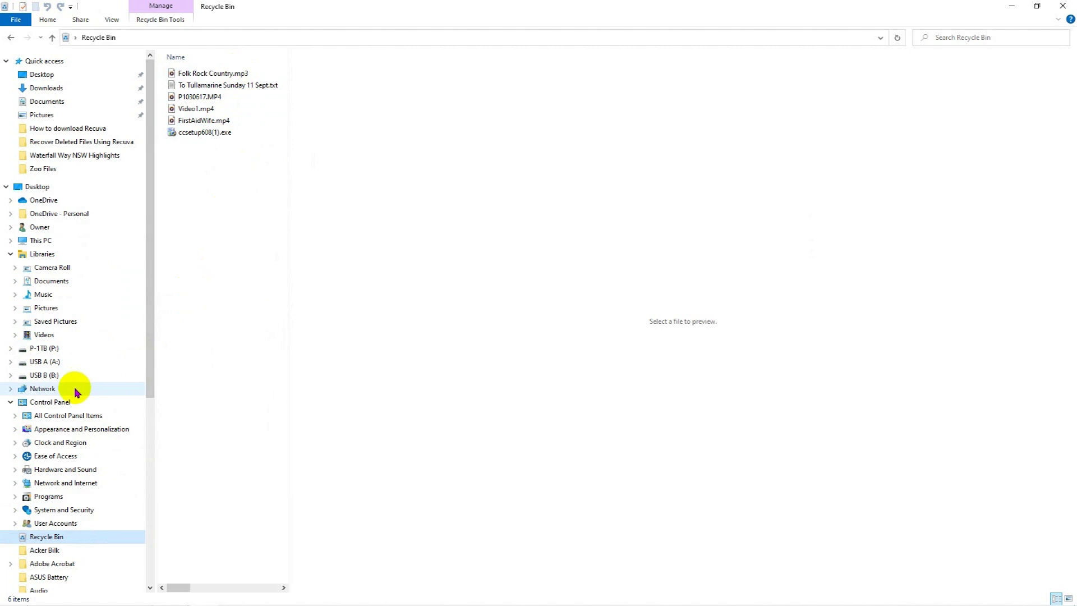
pyautogui.click(45, 375)
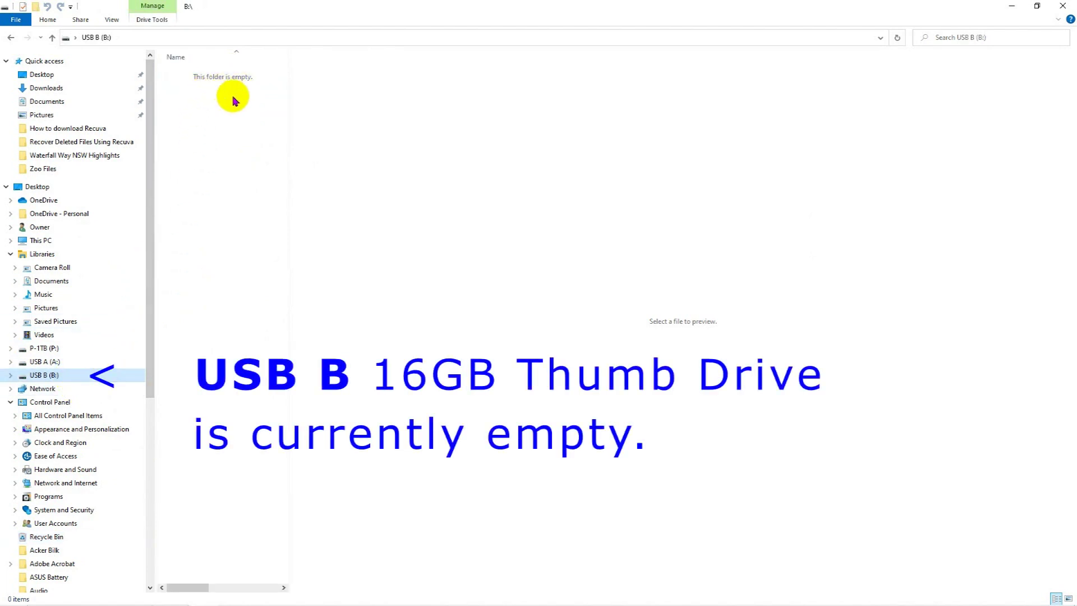
pyautogui.click(78, 365)
# - Preview 1. Zoo Sign.jpg on the USB A drive and play 2. Lion Roar.mp3 with foobar2000
pyautogui.click(176, 76)
pyautogui.click(176, 84)
pyautogui.rightClick(175, 83)
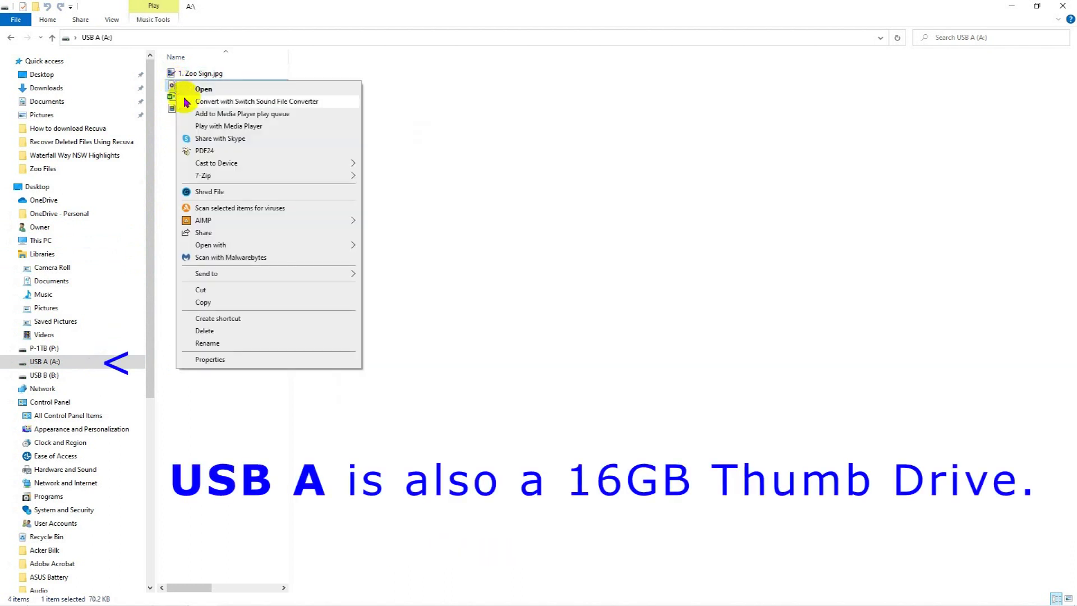
pyautogui.moveTo(319, 247)
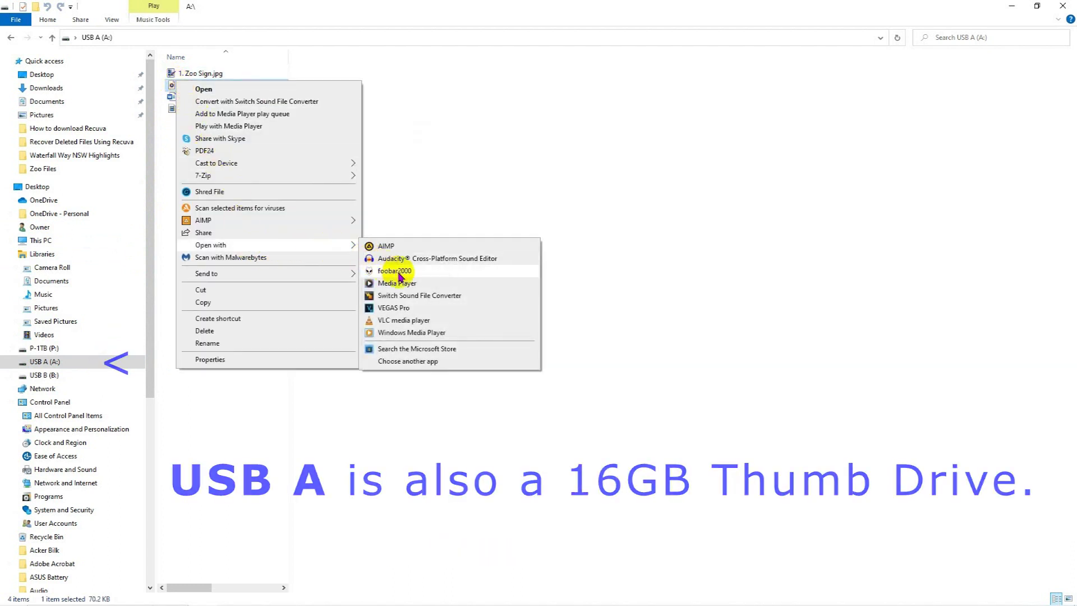
pyautogui.click(394, 271)
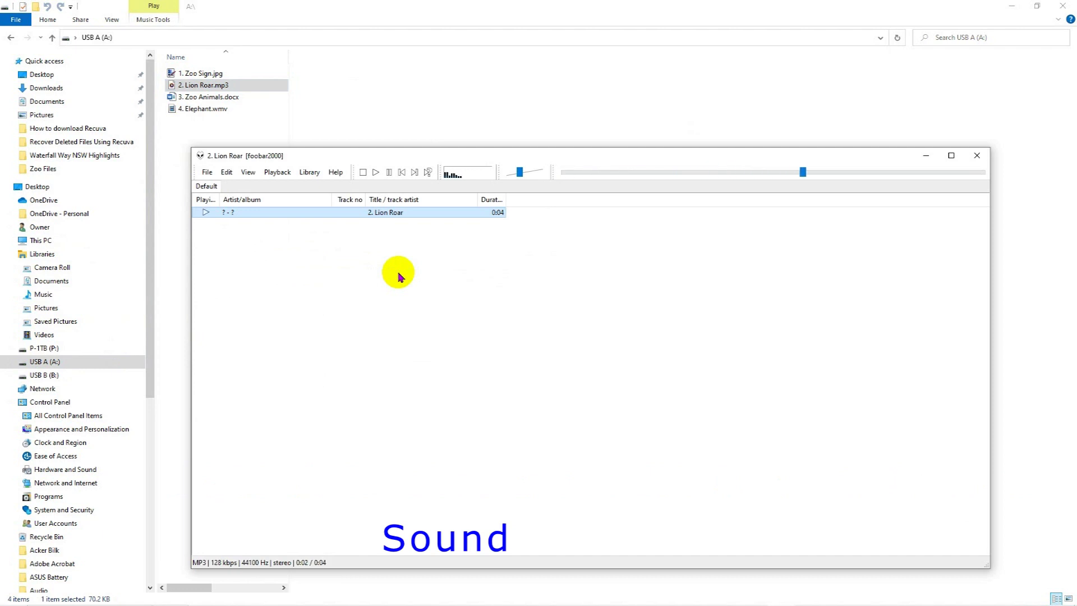
# - Preview the document 3. Zoo Animals.docx and play the video 4. Elephant.wmv
pyautogui.click(174, 100)
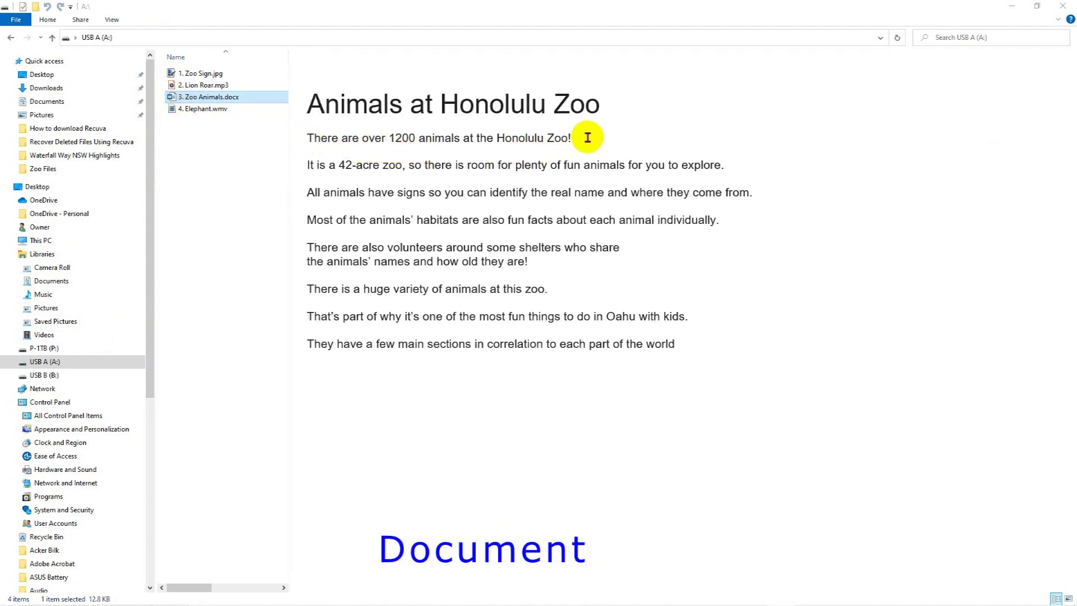
pyautogui.click(173, 109)
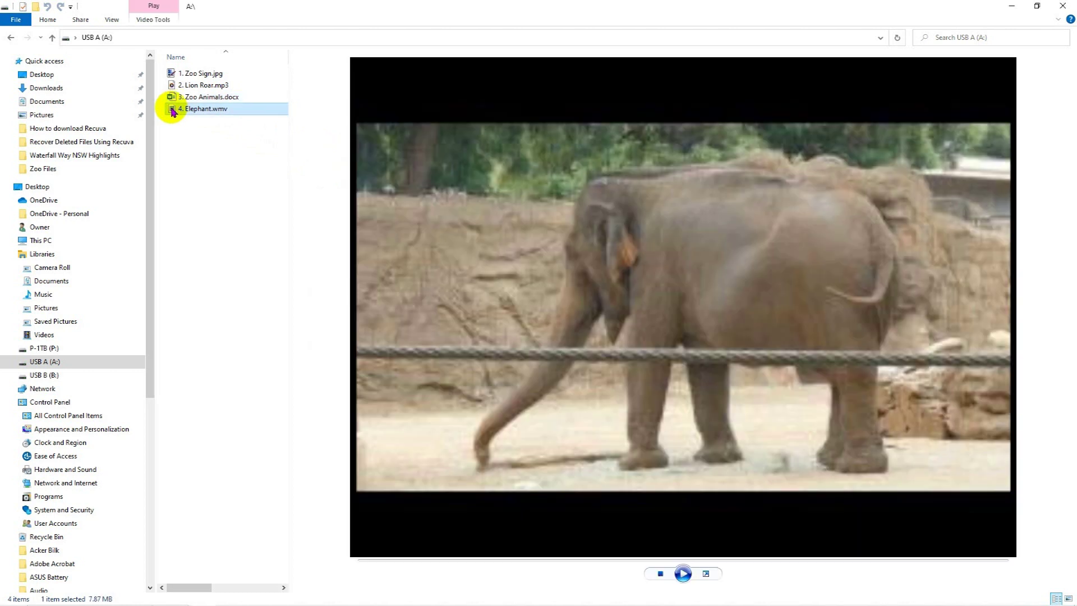
pyautogui.click(683, 573)
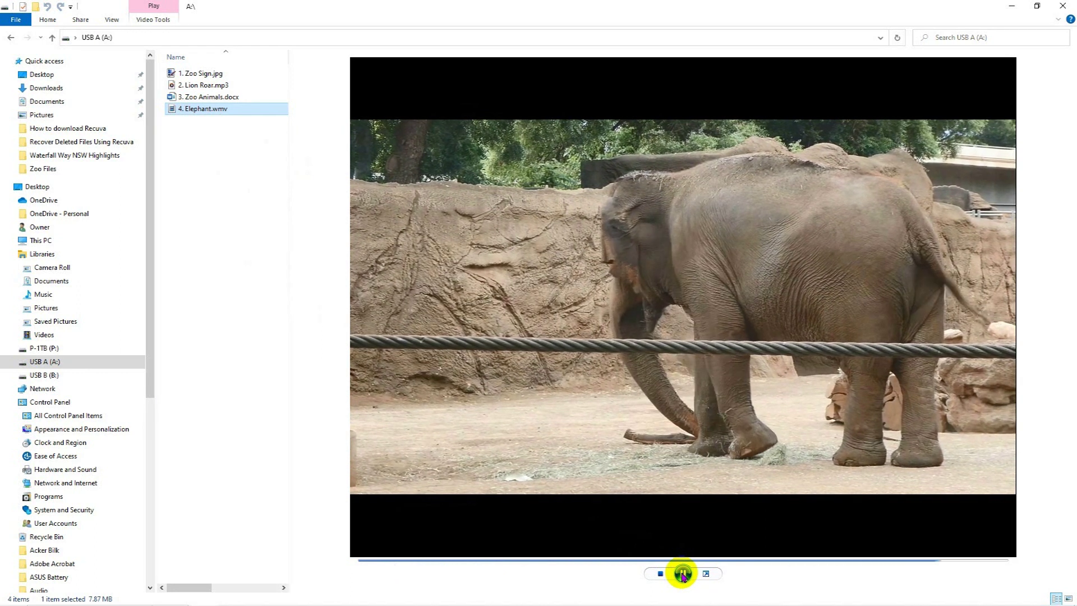
# - Permanently delete all four zoo files from the USB A drive
pyautogui.rightClick(187, 73)
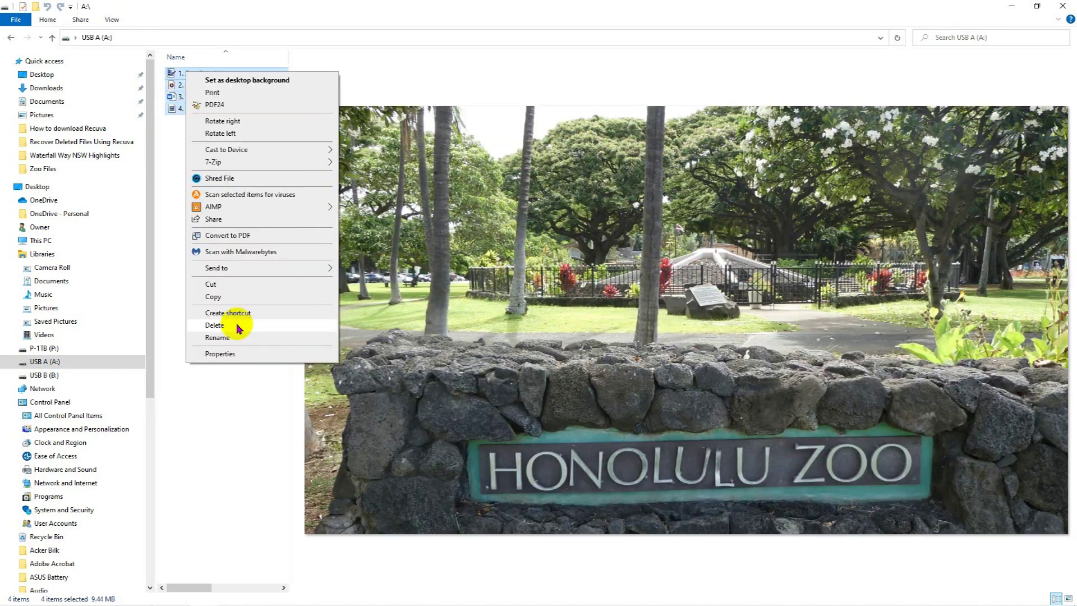
pyautogui.click(238, 327)
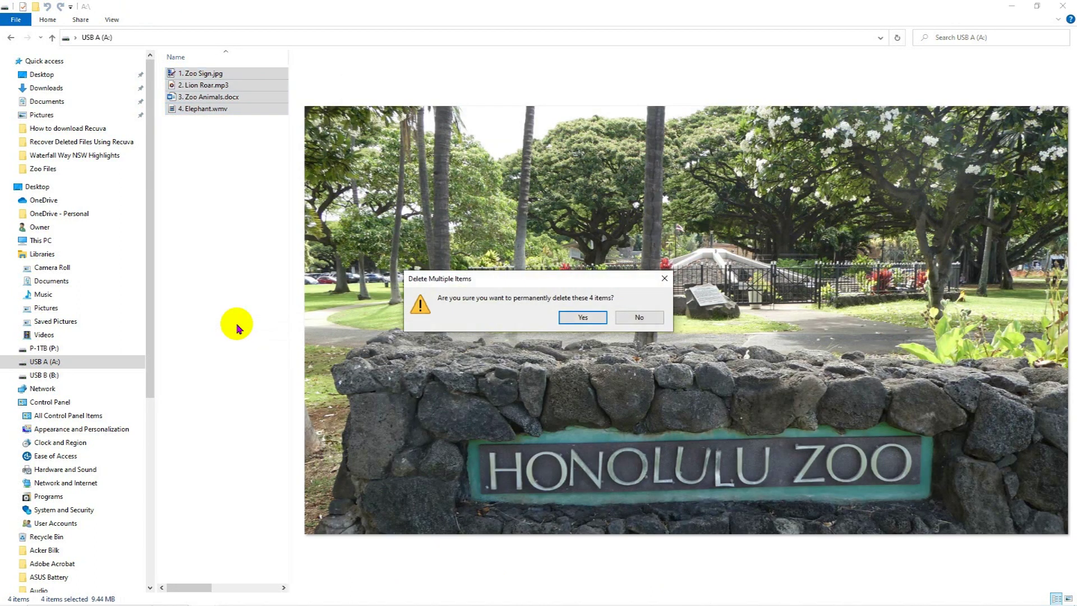
pyautogui.click(567, 319)
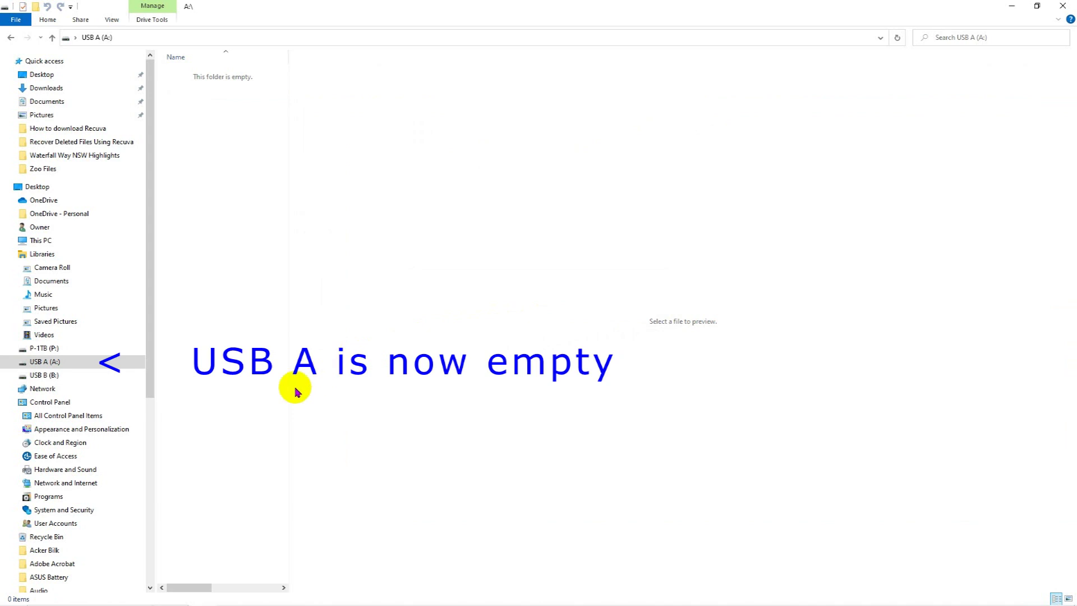
# - Check the Recycle Bin and the USB drives for the deleted zoo files
pyautogui.click(85, 539)
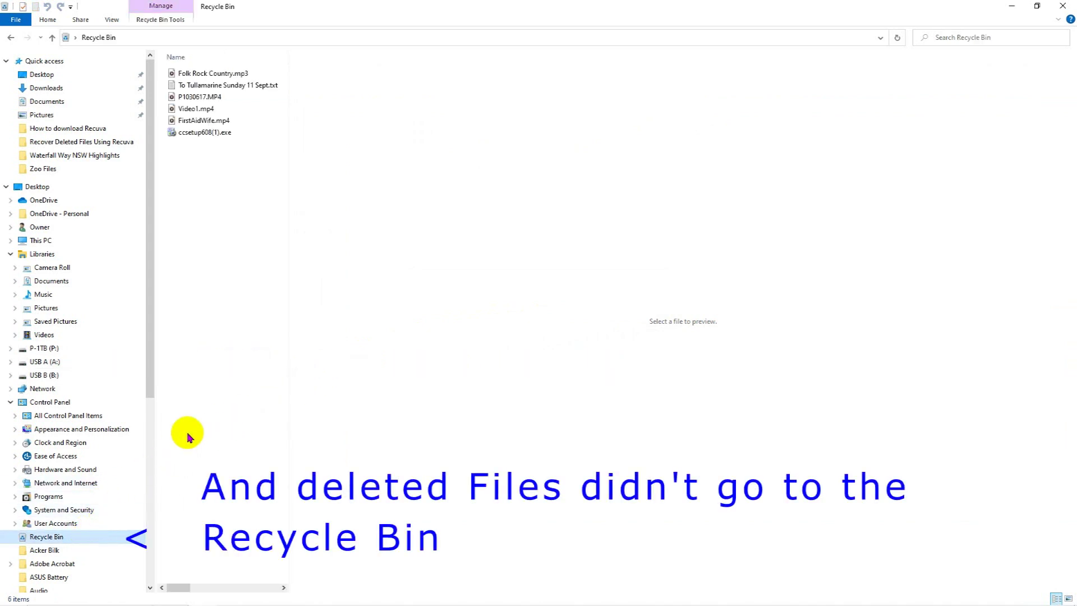
pyautogui.click(82, 378)
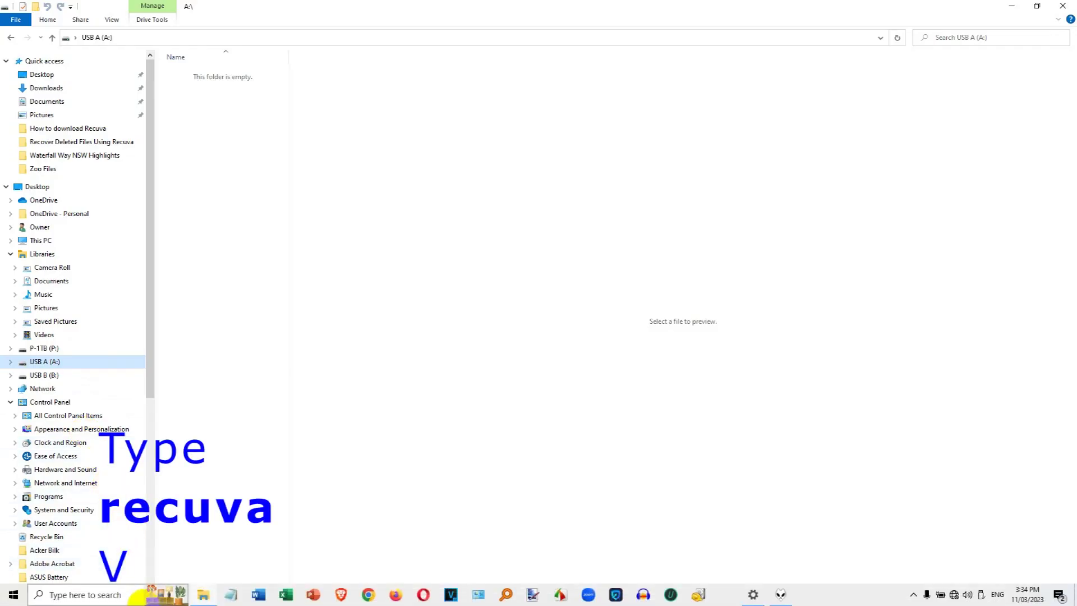
# - Search Windows for "recuva" and launch the Recuva app
pyautogui.click(103, 596)
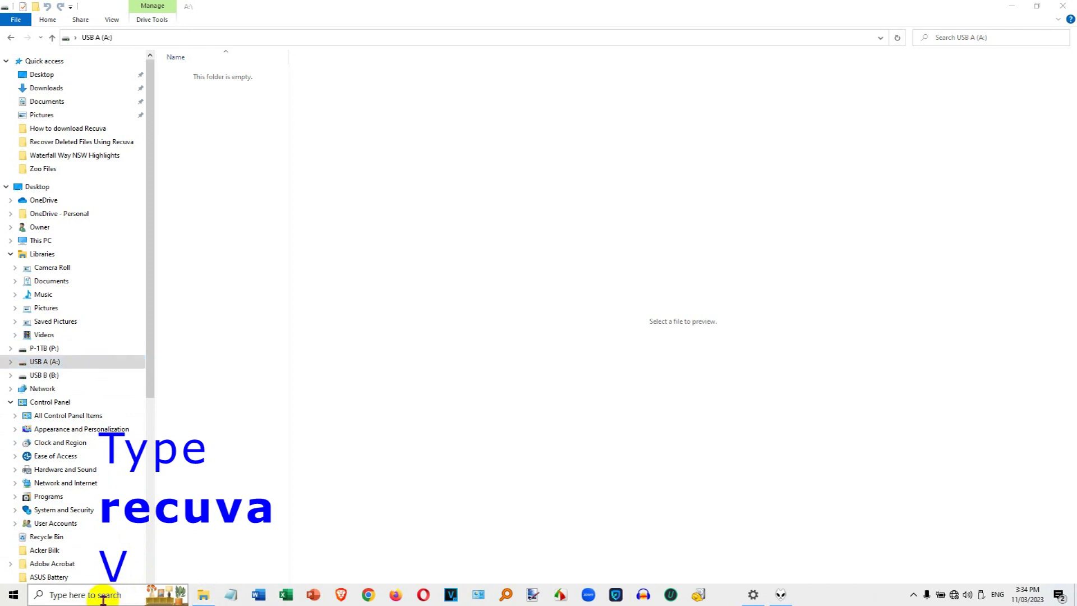
pyautogui.write('re')
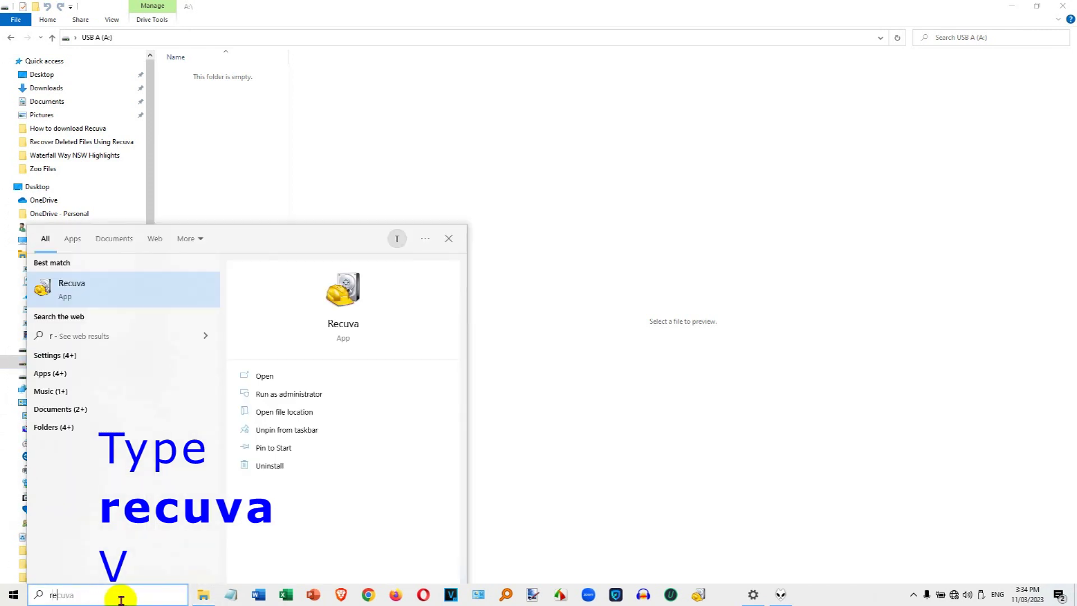
pyautogui.write('cuva')
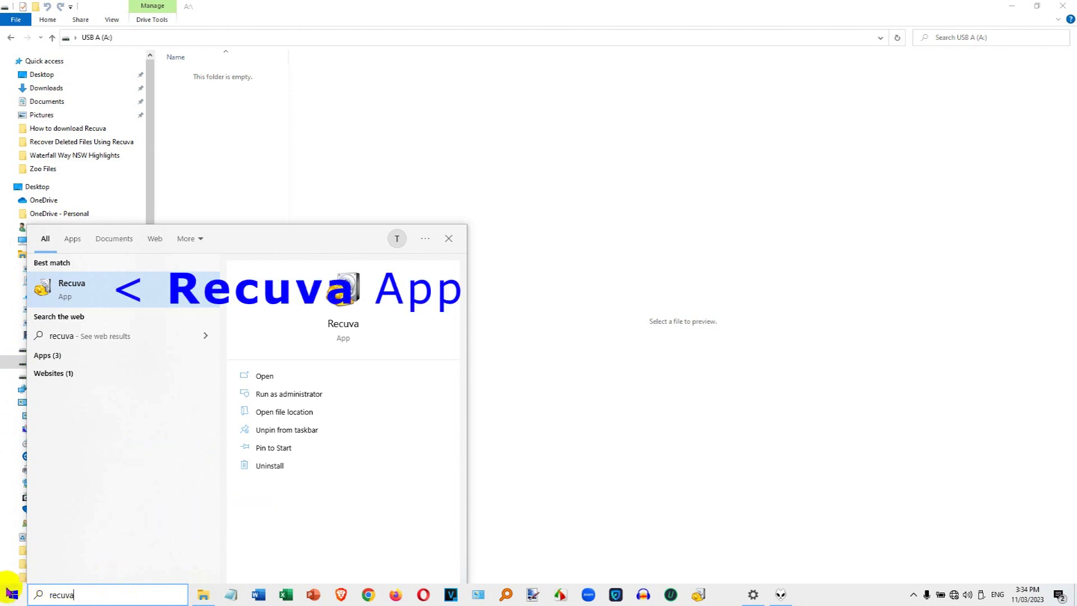
pyautogui.click(141, 295)
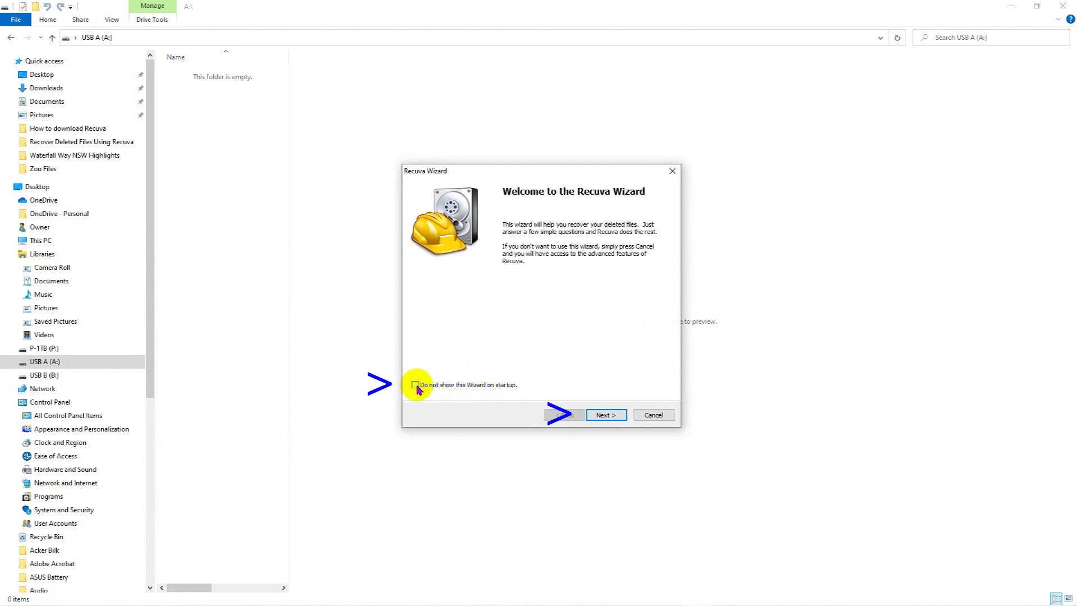
# - Begin the Recuva Wizard and choose All Files as the file type for recovery, after trying the single-type options
pyautogui.click(606, 416)
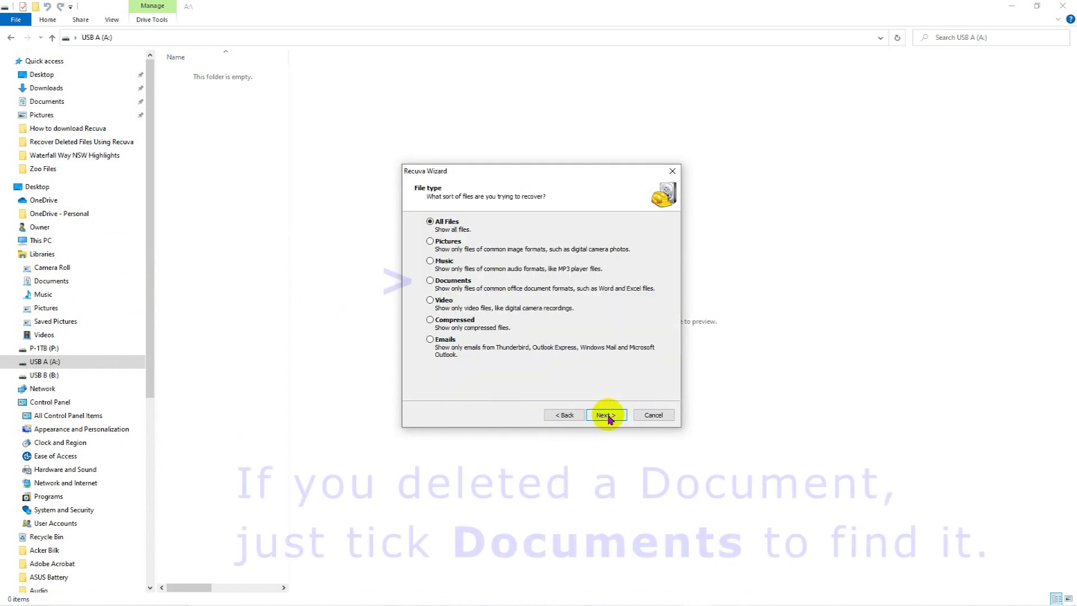
pyautogui.click(429, 242)
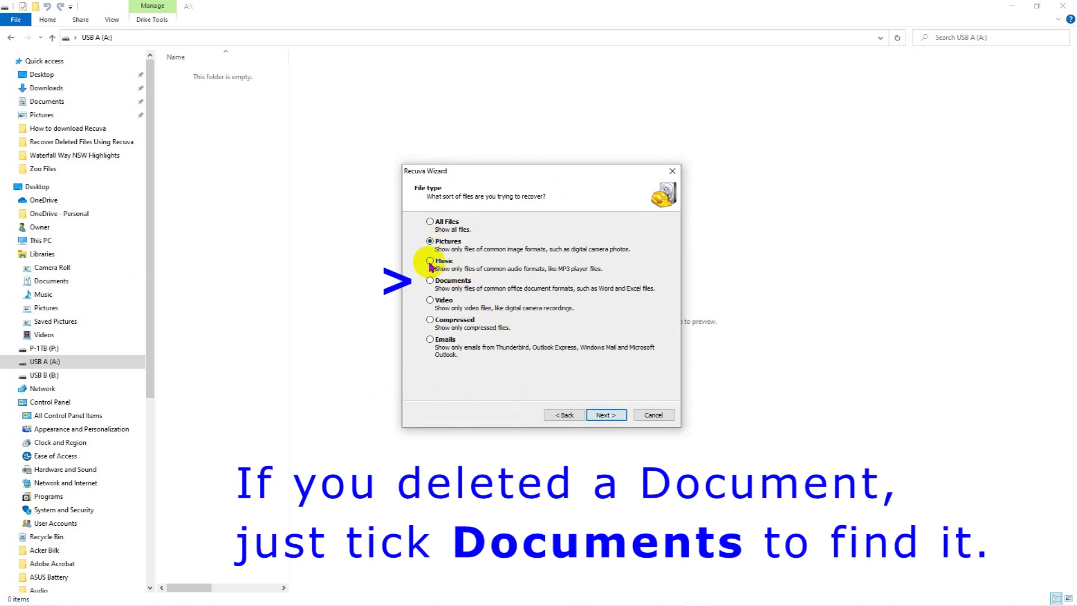
pyautogui.click(429, 263)
pyautogui.click(430, 284)
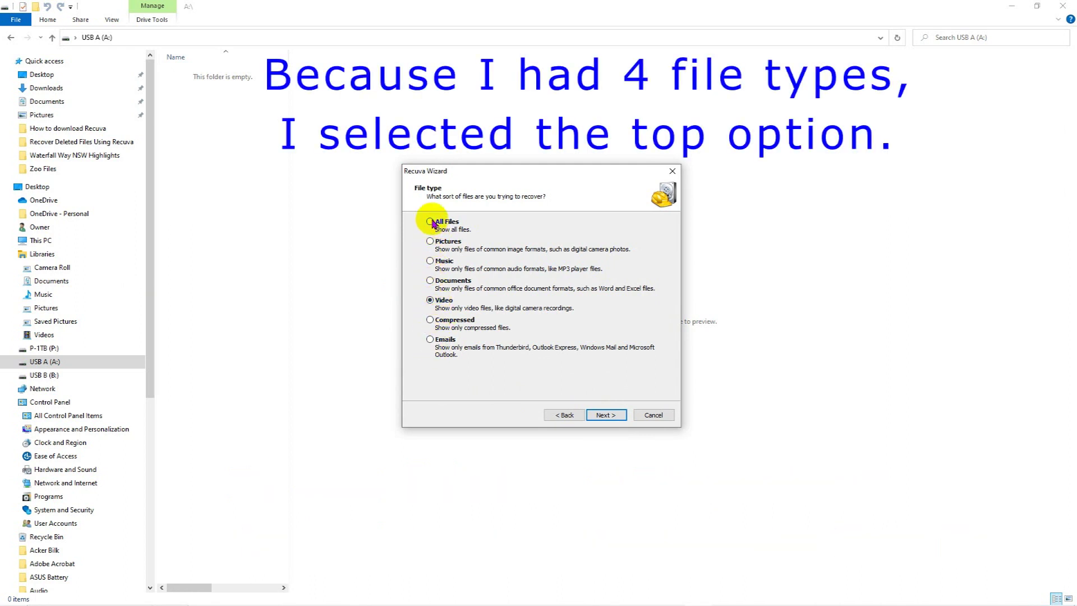
pyautogui.click(603, 415)
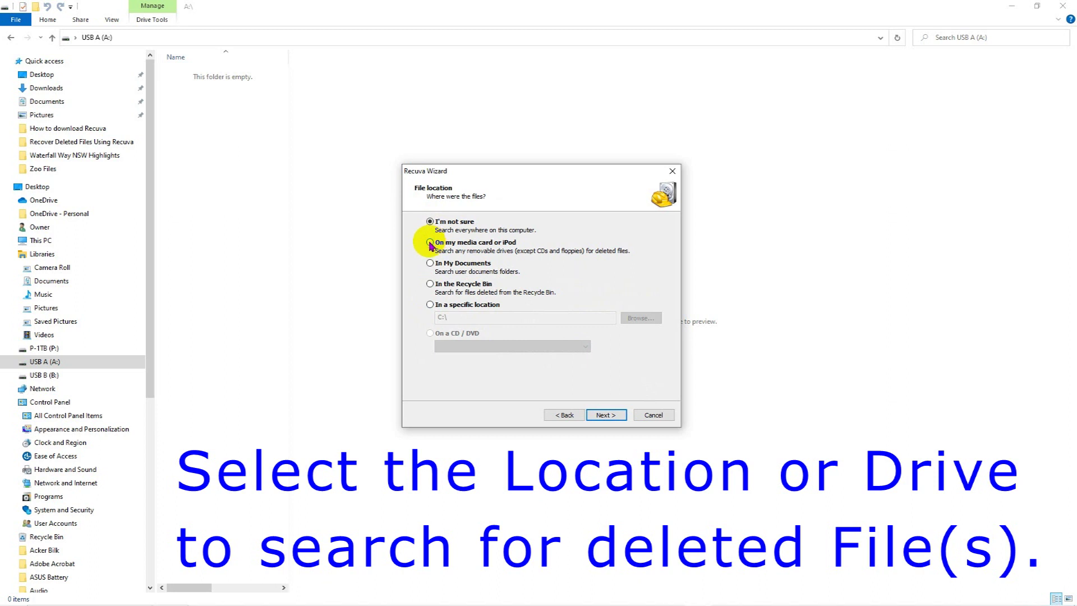
# - Set the specific search location to the USB A drive (A:\) and start the scan without Deep Scan
pyautogui.click(431, 306)
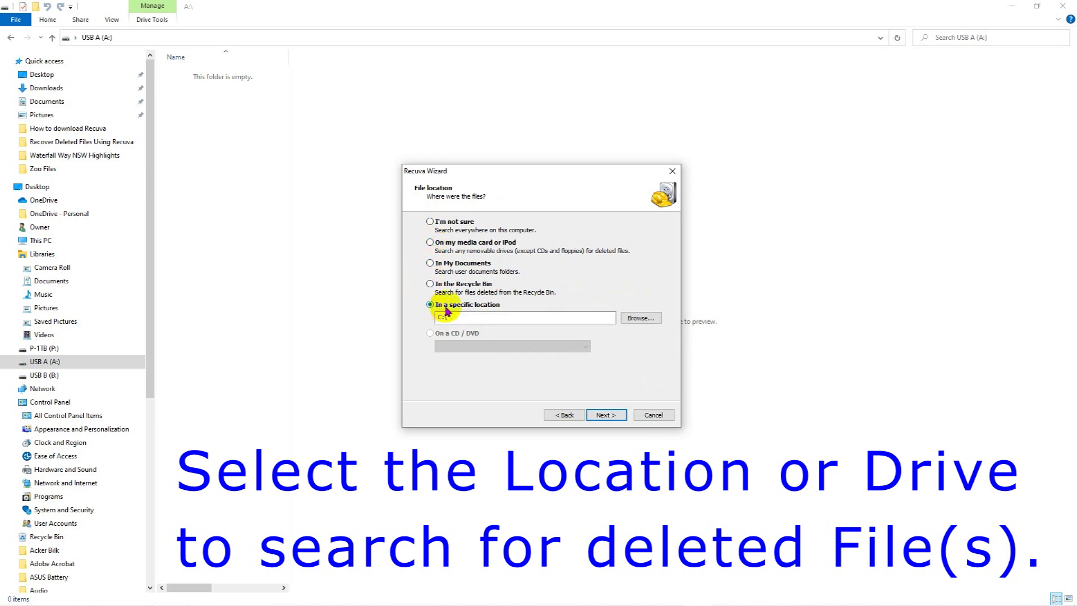
pyautogui.click(633, 320)
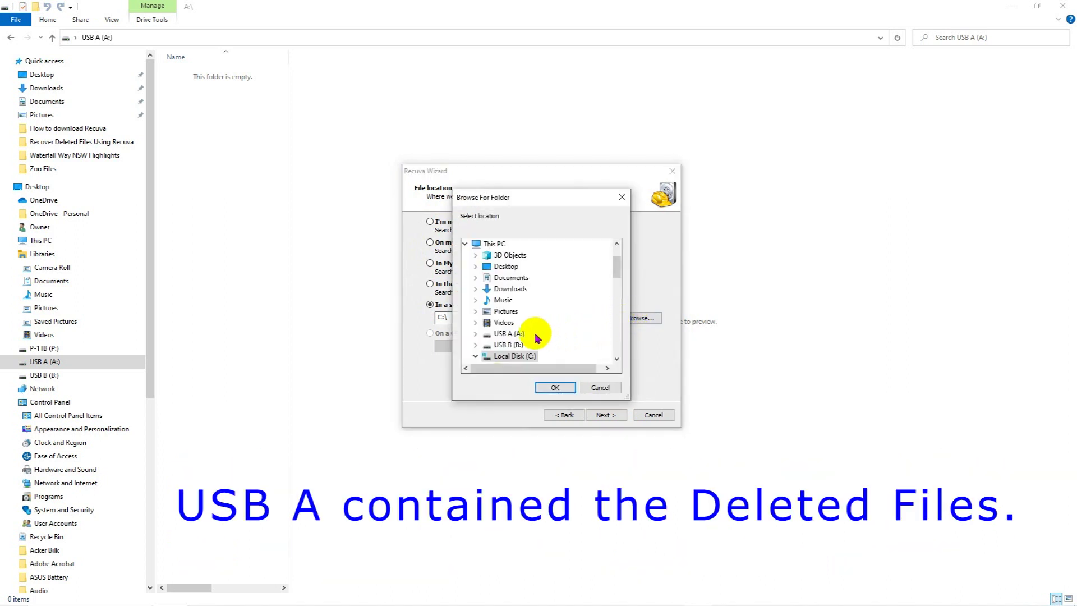
pyautogui.click(508, 334)
pyautogui.moveTo(529, 204); pyautogui.dragTo(270, 207)
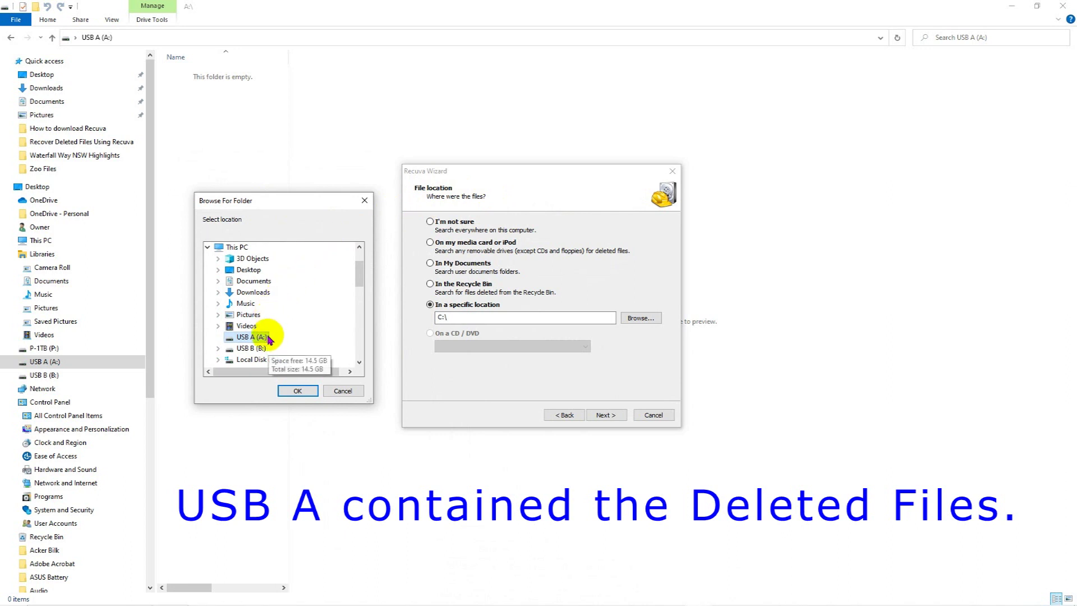
pyautogui.click(298, 391)
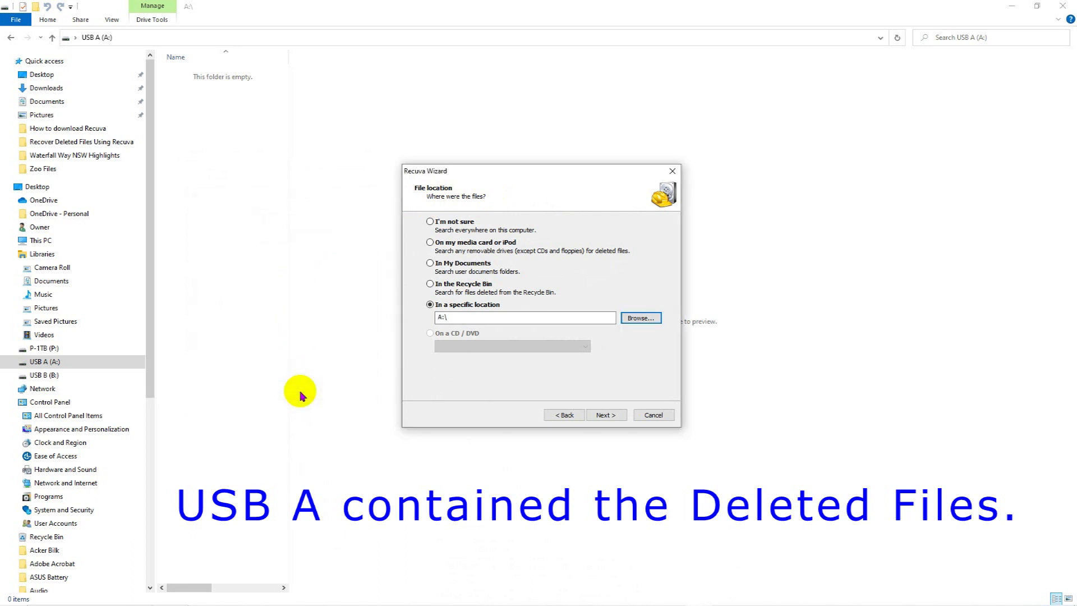
pyautogui.click(604, 418)
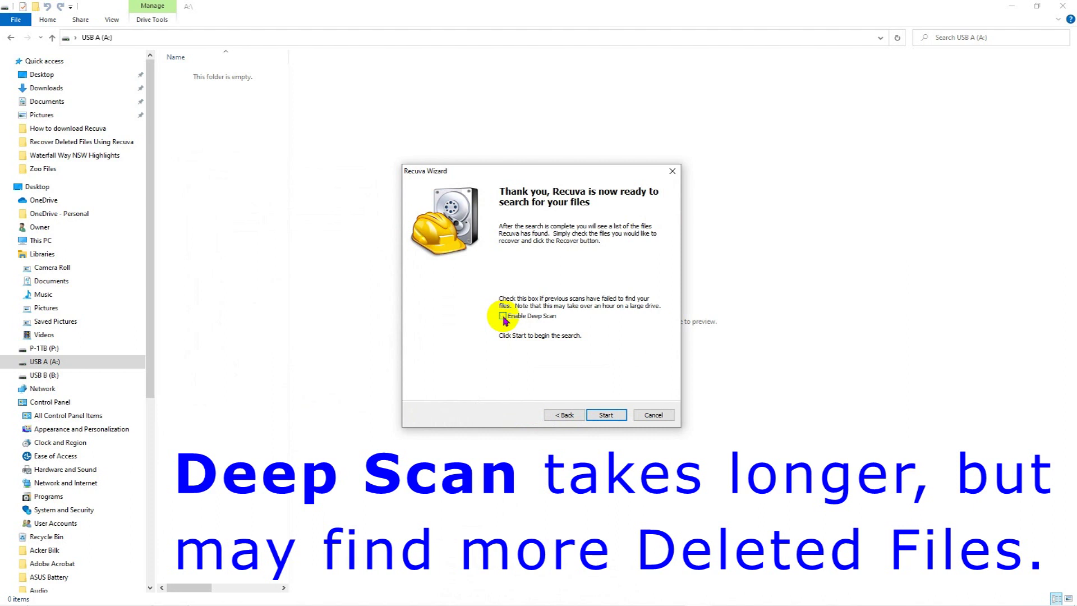
pyautogui.click(604, 415)
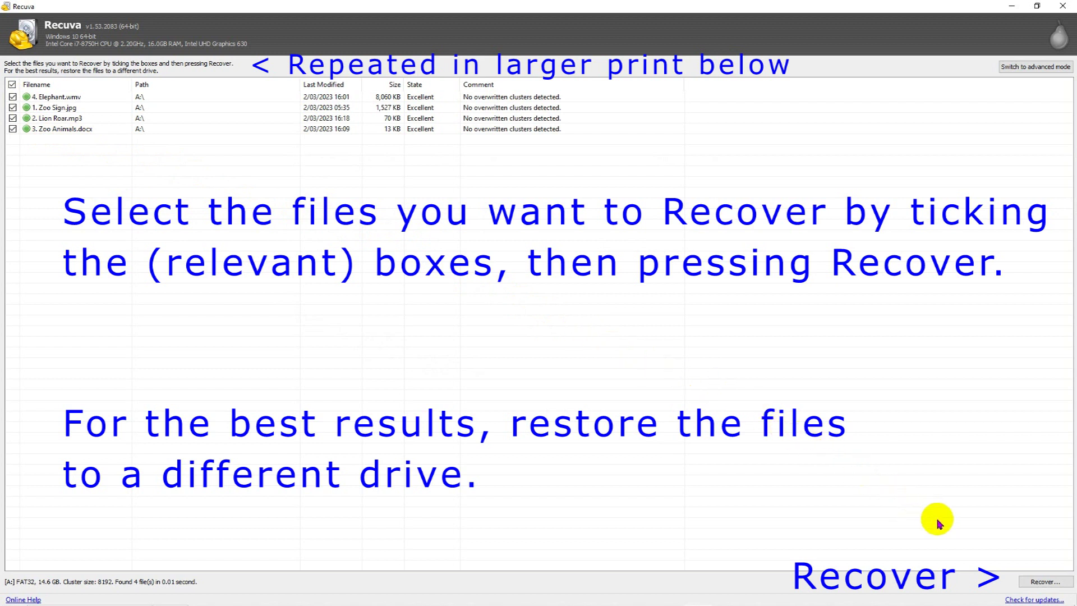
# - Recover all four ticked zoo files to the USB B (B:) drive and dismiss the completion dialog
pyautogui.click(1026, 583)
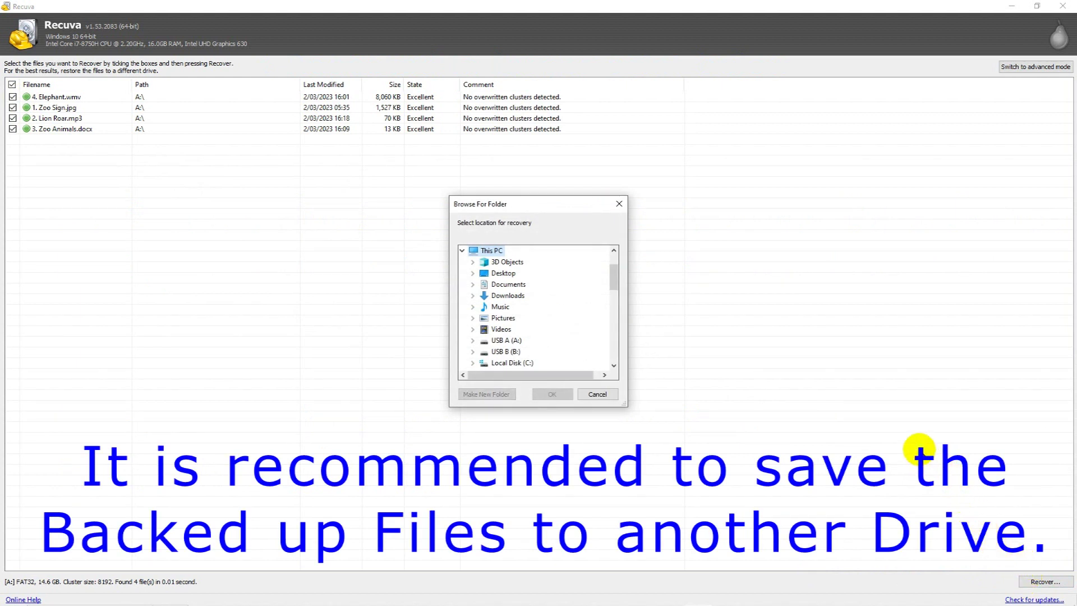
pyautogui.click(501, 356)
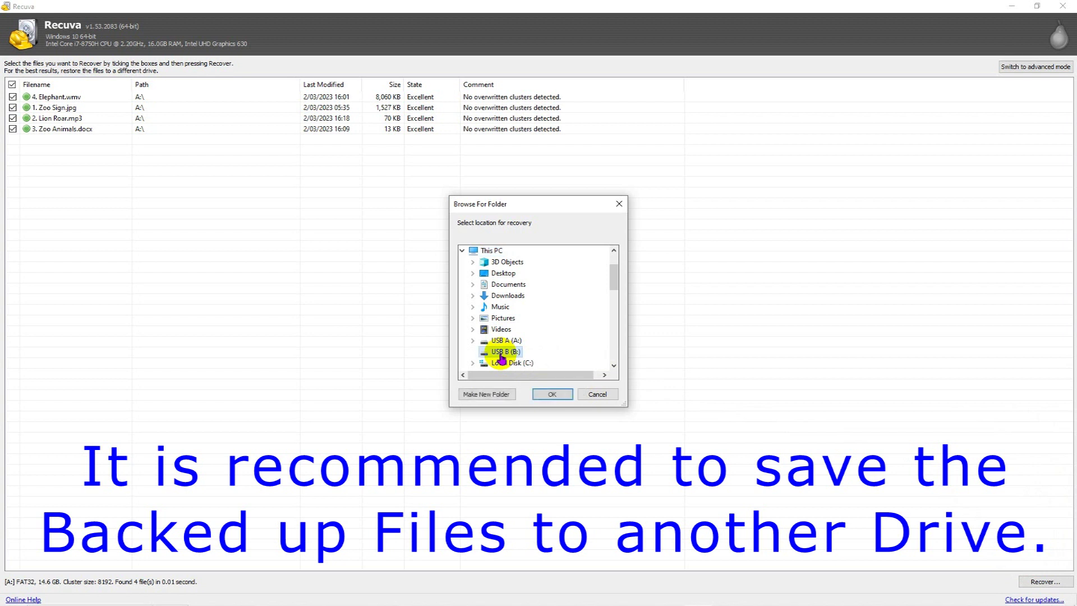
pyautogui.click(542, 396)
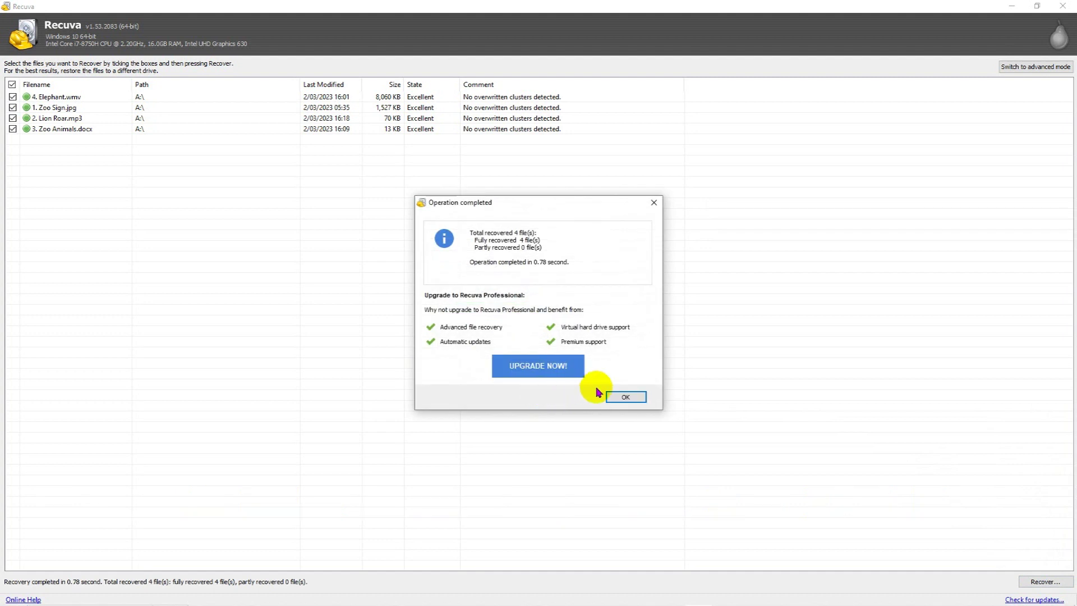
pyautogui.click(654, 203)
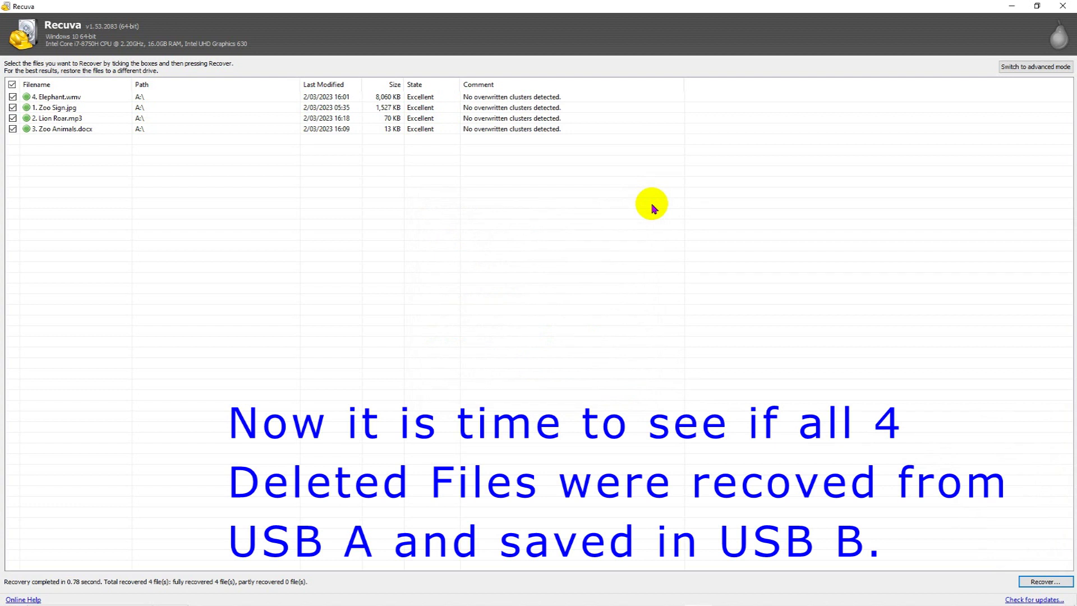
# - Switch to File Explorer, open the USB B (B:) drive and preview the recovered picture 1. Zoo Sign.jpg
pyautogui.moveTo(147, 597)
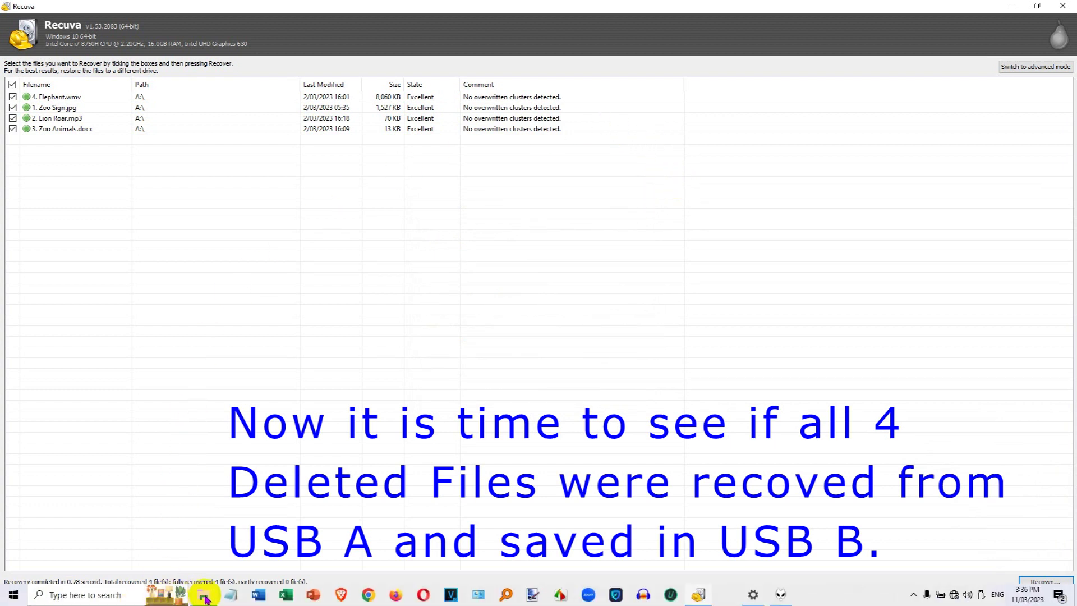
pyautogui.click(204, 596)
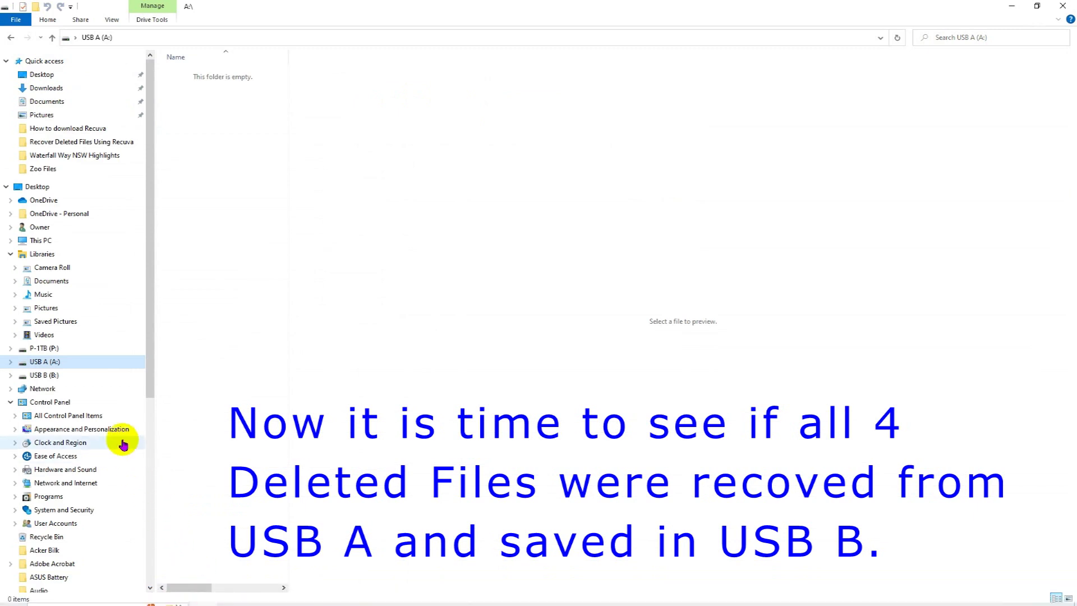
pyautogui.click(88, 379)
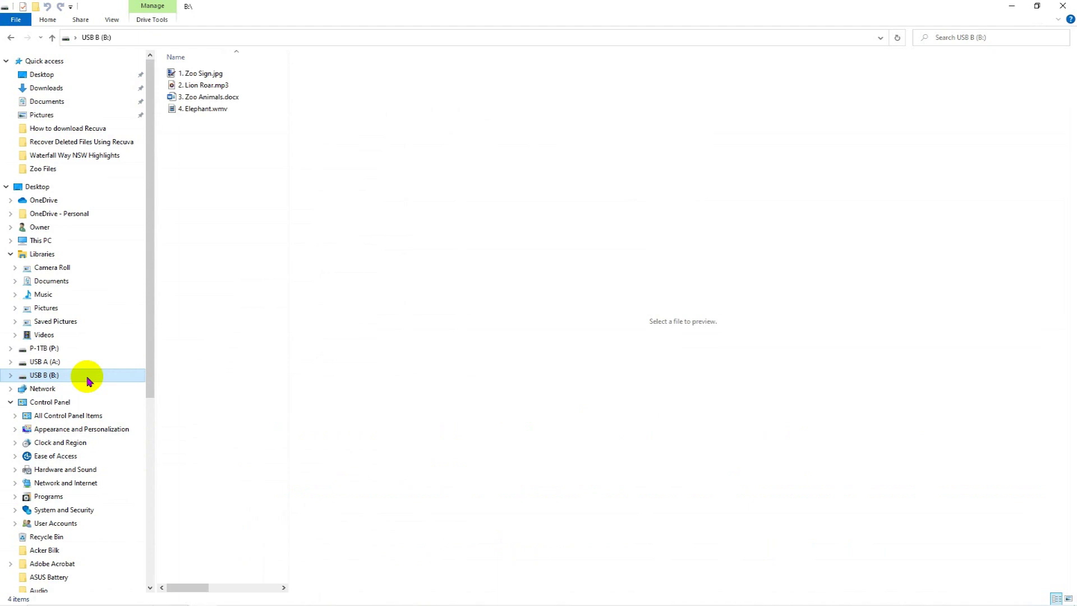
pyautogui.click(172, 74)
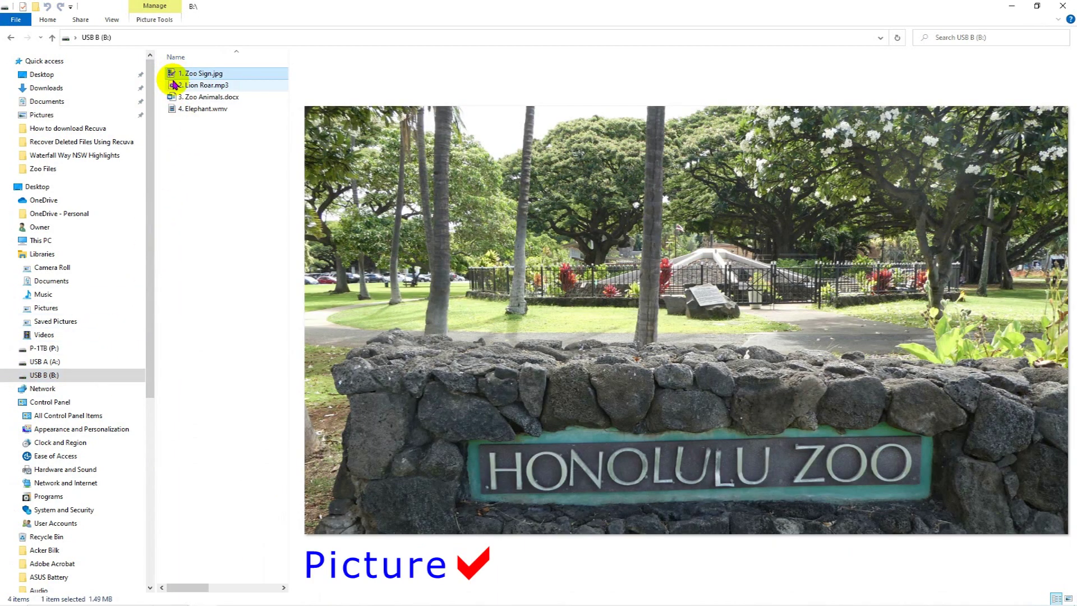
# - Play the recovered sound file 2. Lion Roar.mp3 with foobar2000
pyautogui.click(174, 85)
pyautogui.rightClick(174, 85)
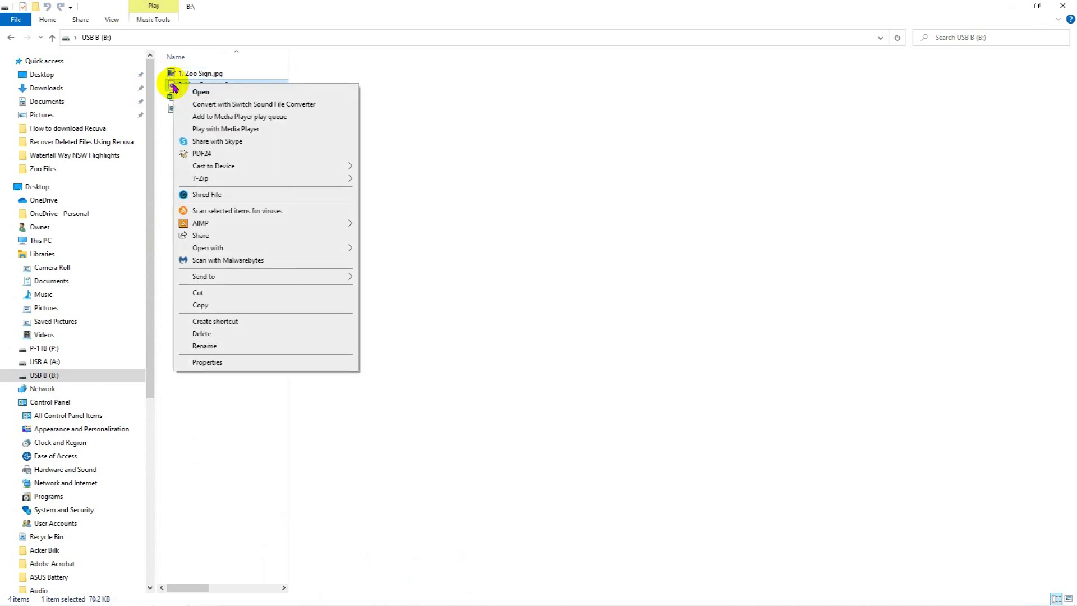
pyautogui.moveTo(308, 247)
pyautogui.click(385, 275)
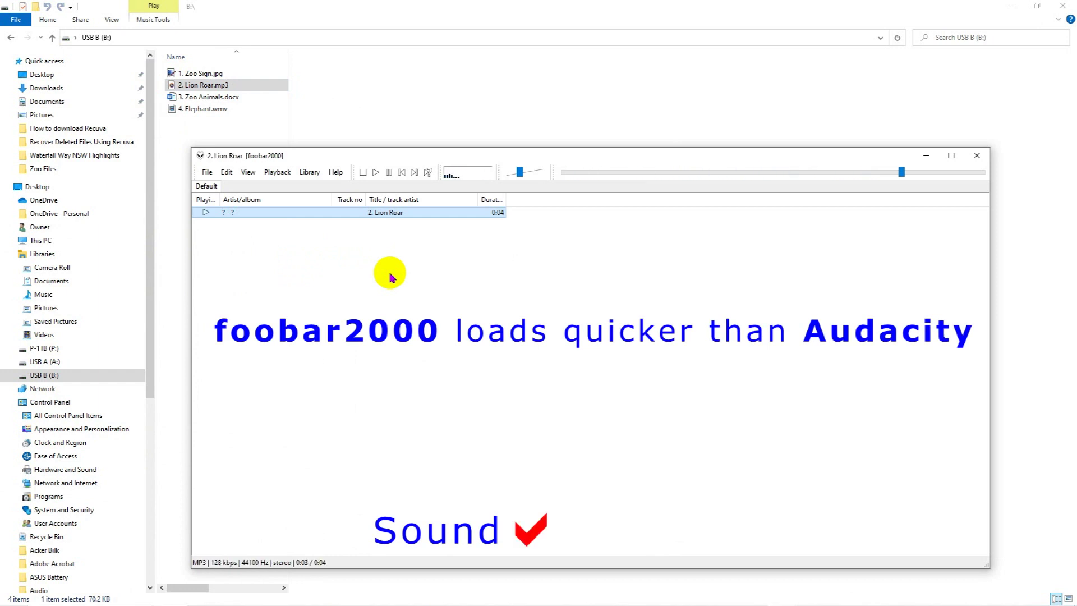
# - Preview the recovered document 3. Zoo Animals.docx and play the video 4. Elephant.wmv in the preview
pyautogui.click(174, 98)
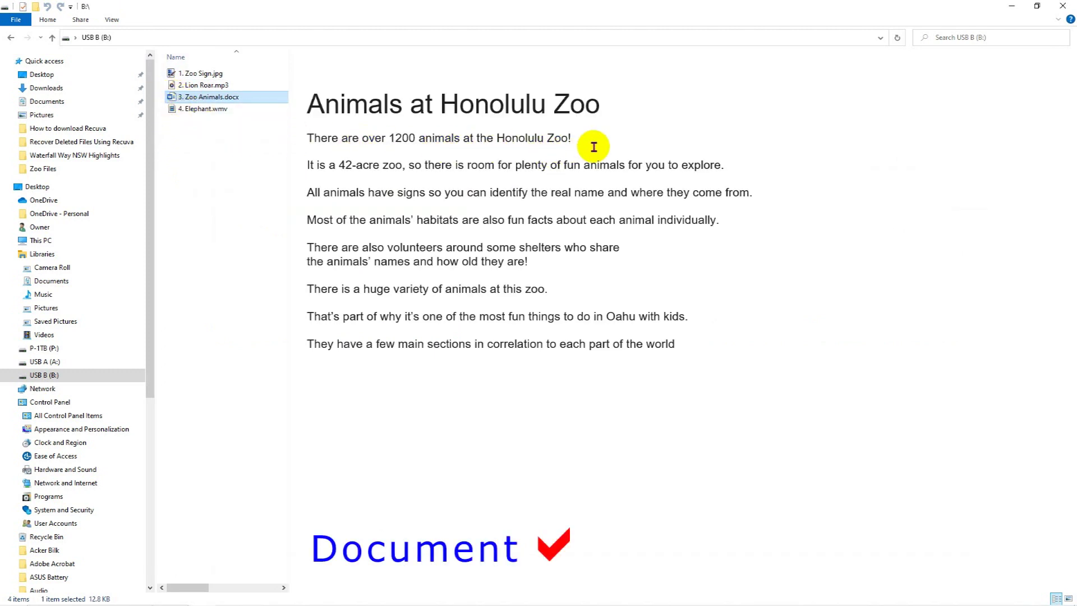
pyautogui.click(175, 110)
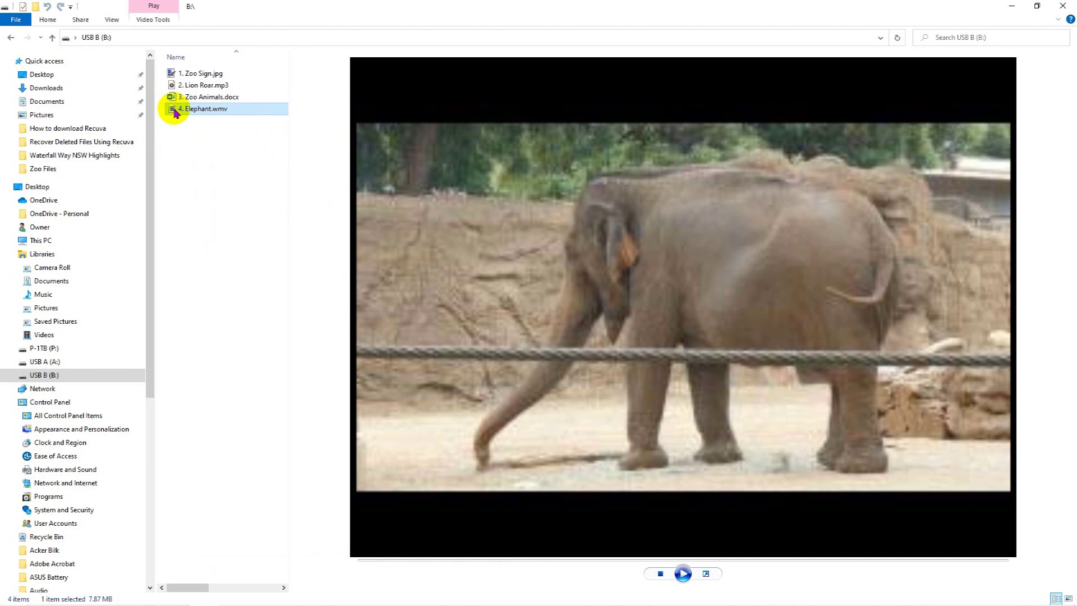
pyautogui.click(682, 574)
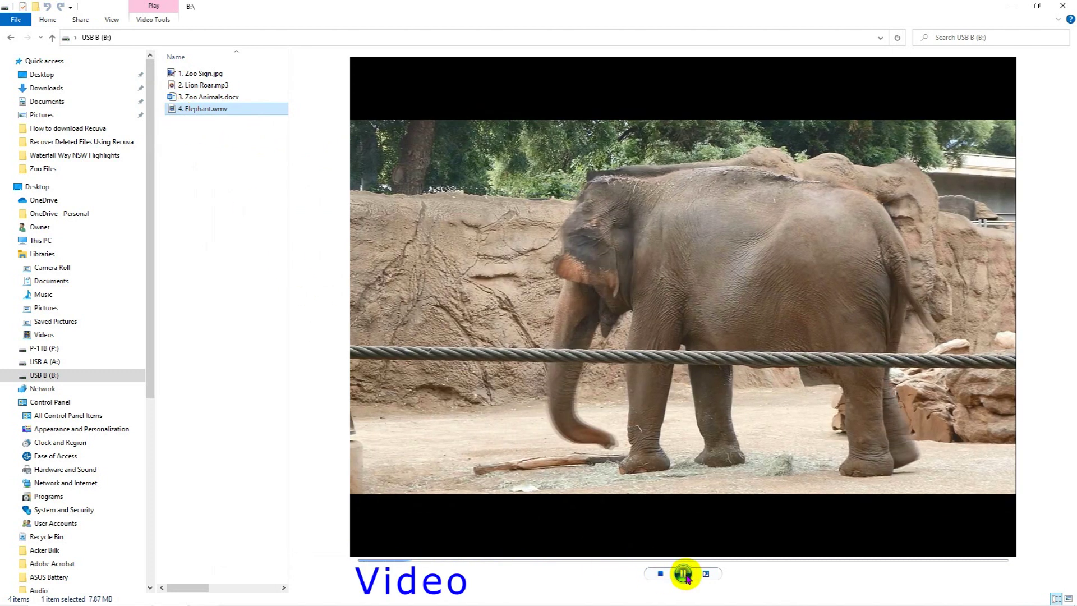